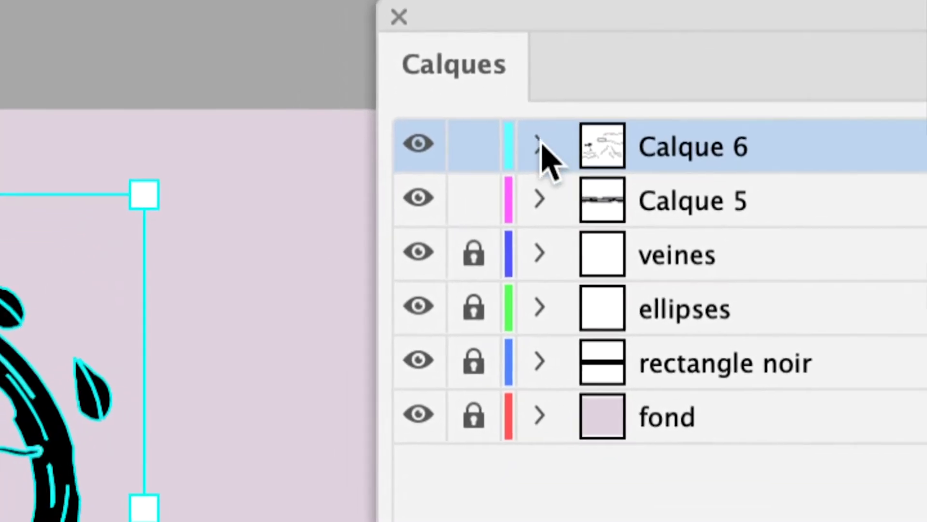
# - Inspect the paths inside the vine group of layer Calque 6, and move the Calques panel clear of the artwork
pyautogui.click(539, 144)
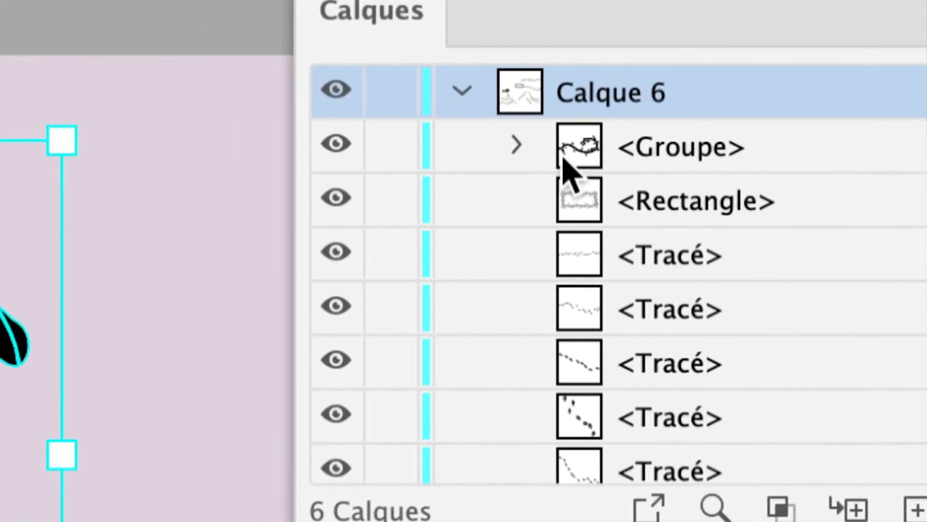
pyautogui.click(210, 145)
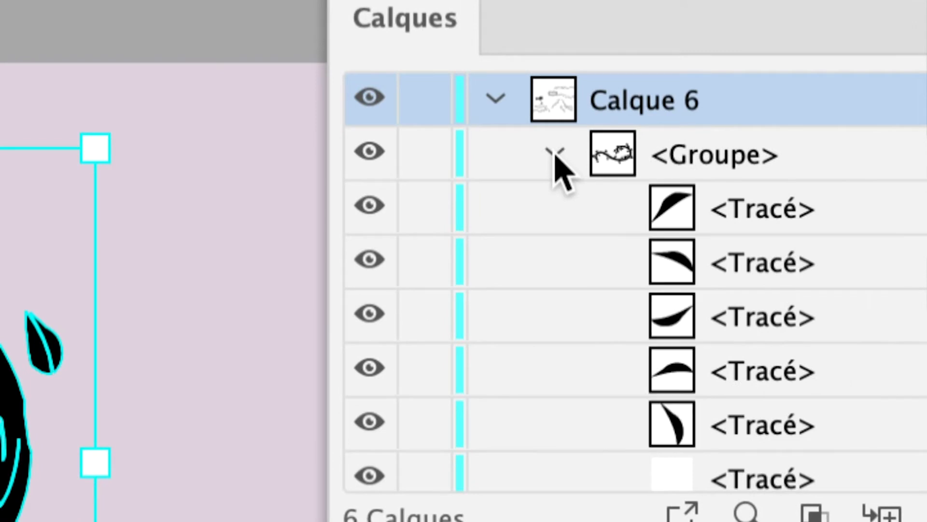
pyautogui.click(556, 152)
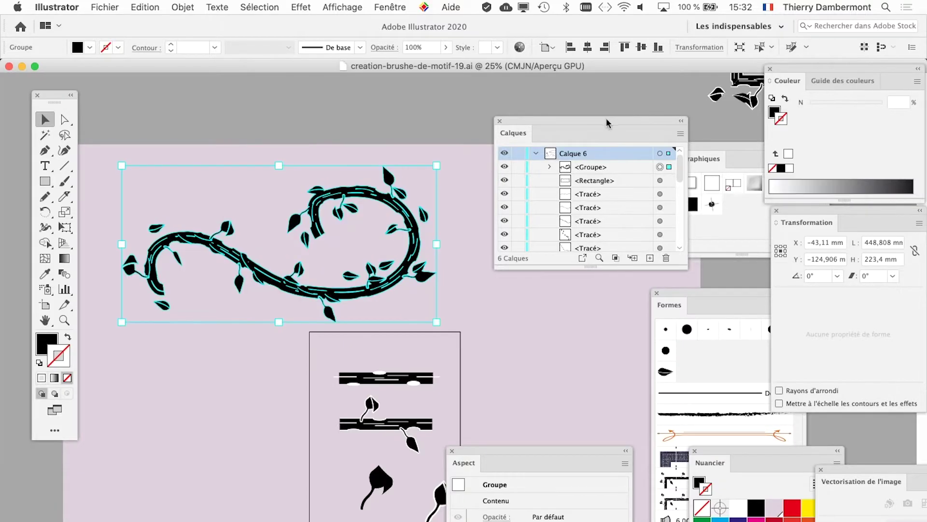
pyautogui.moveTo(609, 120); pyautogui.dragTo(176, 393)
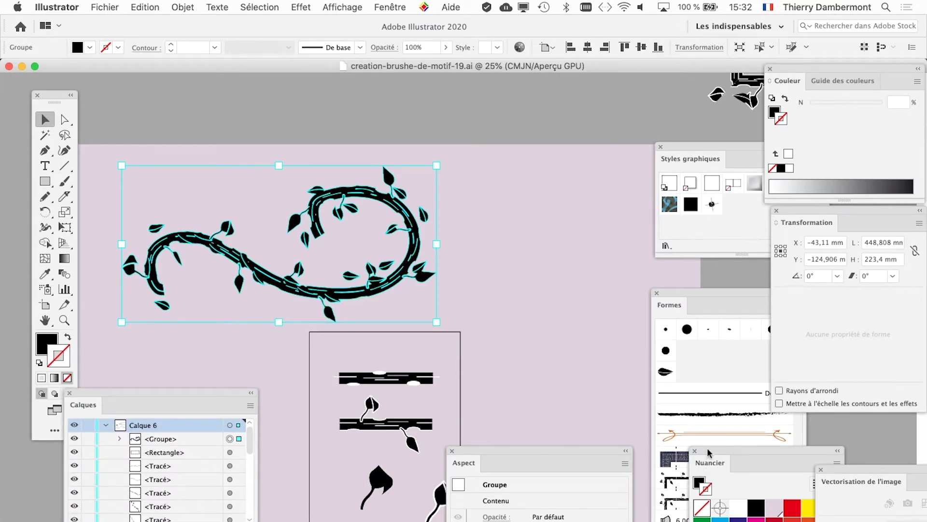
# - Bring the Nuancier panel into view and fill the vine group with the green swatch C=75 M=0 J=100 N=0
pyautogui.moveTo(708, 452); pyautogui.dragTo(608, 213)
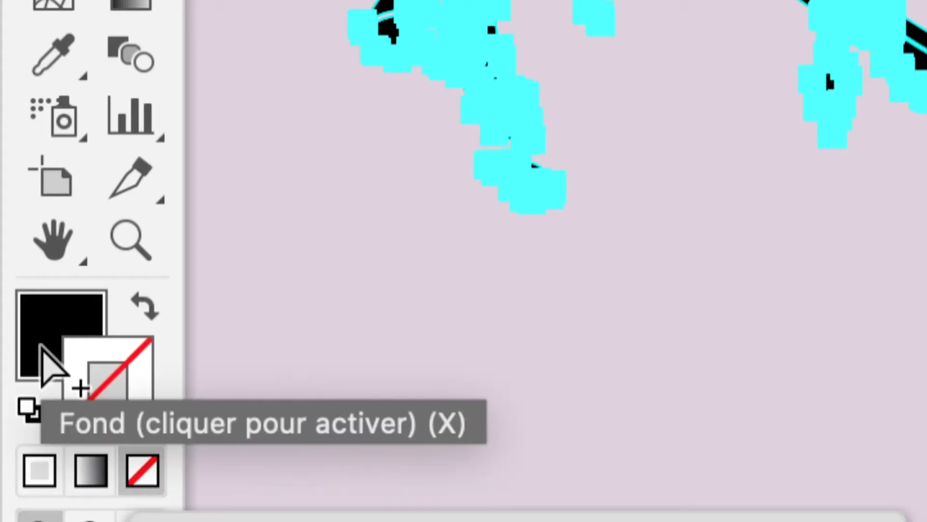
pyautogui.click(43, 348)
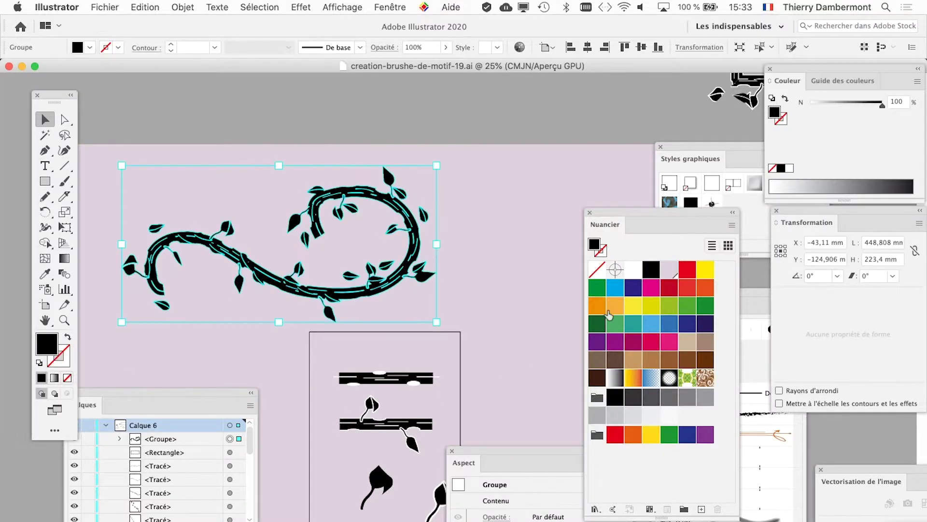
pyautogui.click(611, 309)
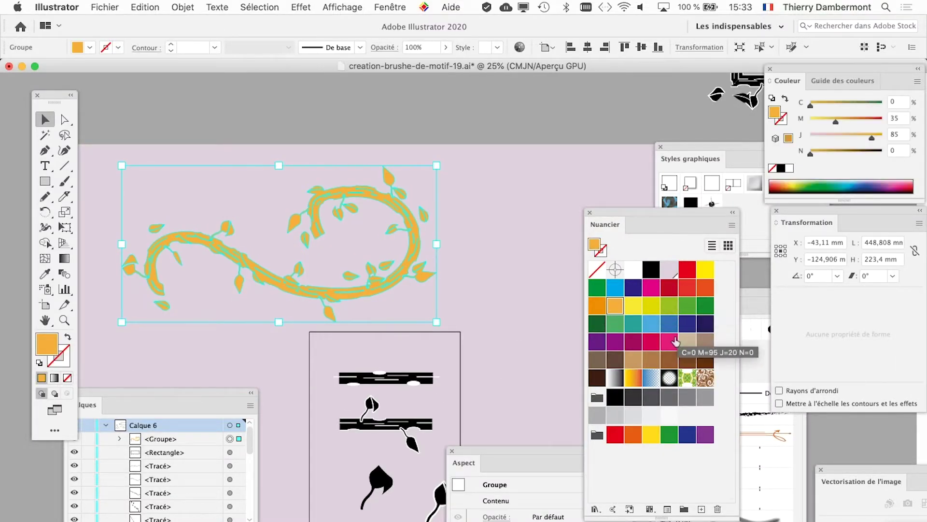
pyautogui.click(687, 306)
# - Start an Ombre portée effect on the green vine group with live preview and an opacity of 40%
pyautogui.scroll(2, 304, 242)
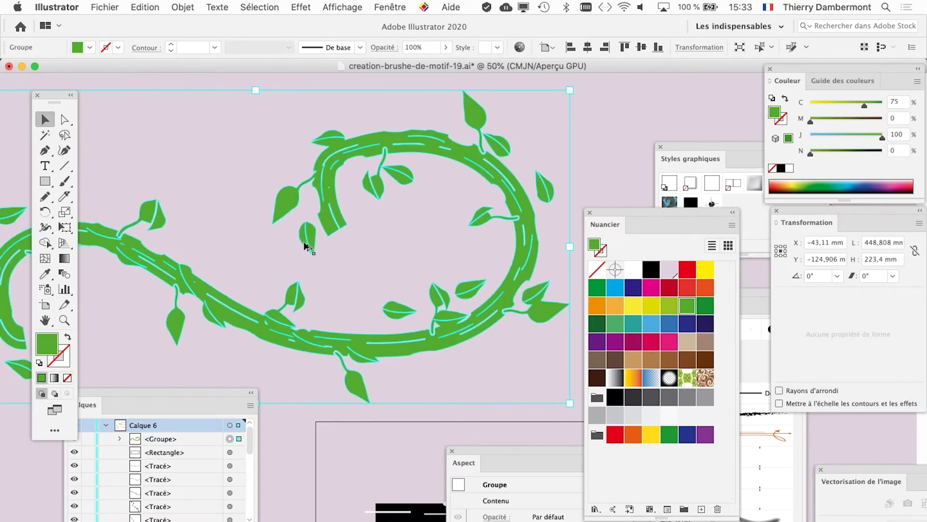
pyautogui.hscroll(5, 304, 247)
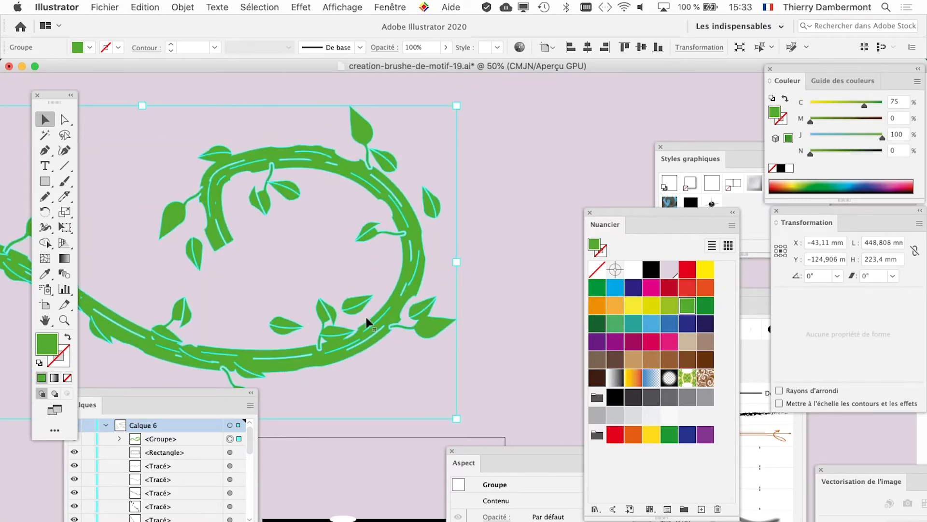
pyautogui.click(306, 6)
pyautogui.moveTo(356, 174)
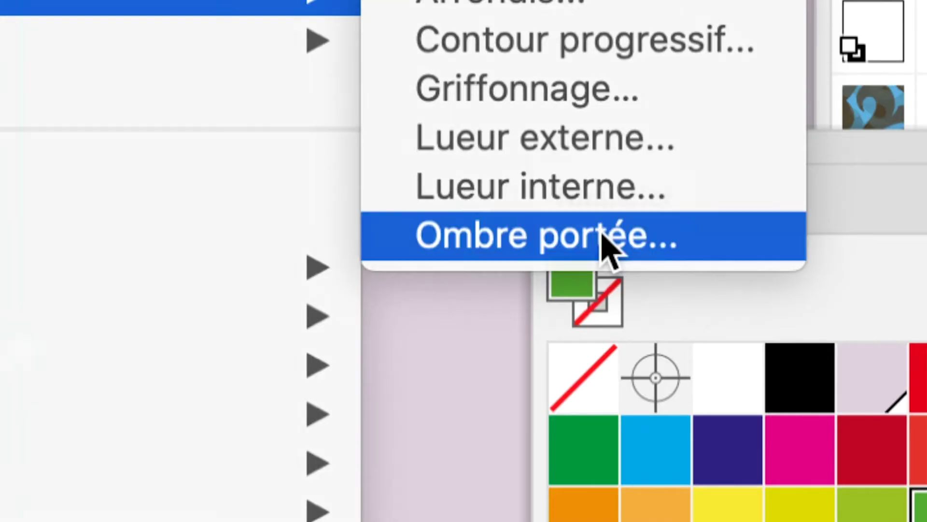
pyautogui.click(602, 233)
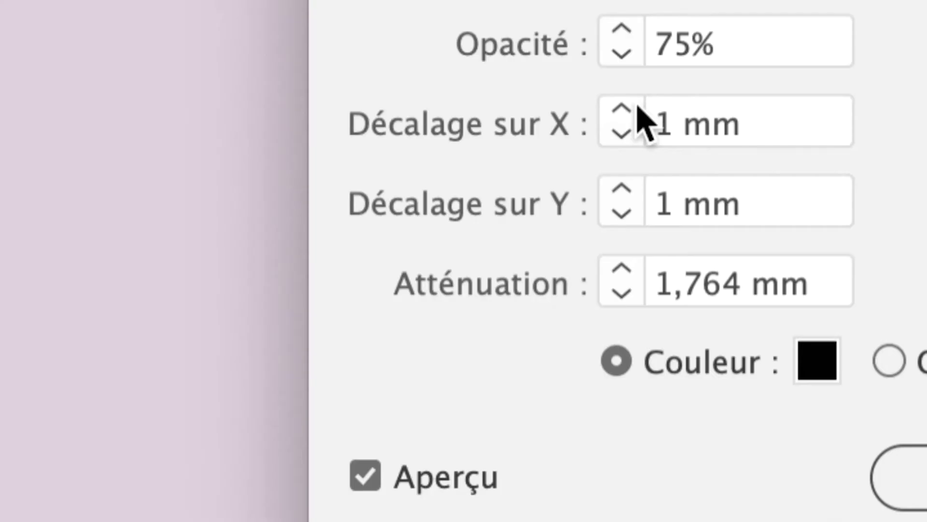
pyautogui.moveTo(686, 50); pyautogui.dragTo(632, 36)
pyautogui.write('40')
pyautogui.press('Tab')
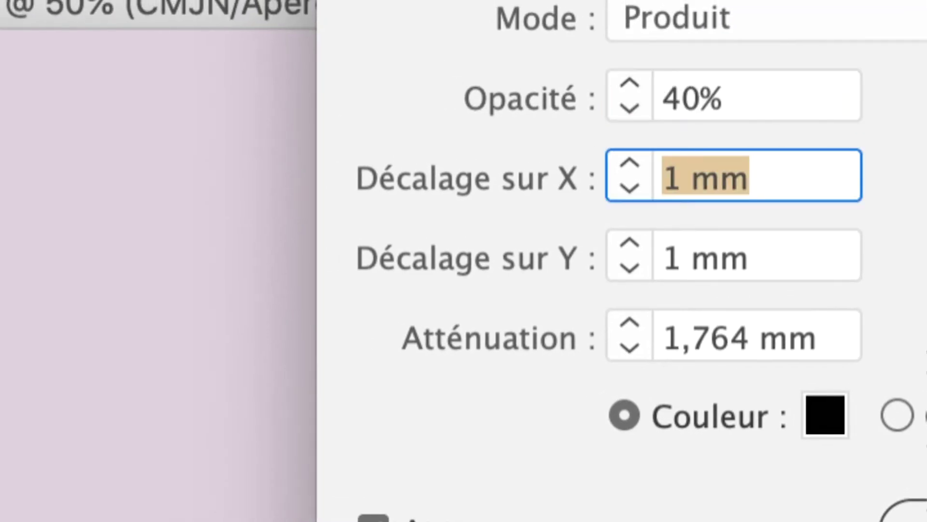
# - Set the shadow offset to 2 mm in X and 4 mm in Y, compare the preview, apply the effect and deselect
pyautogui.write('2')
pyautogui.press('Tab')
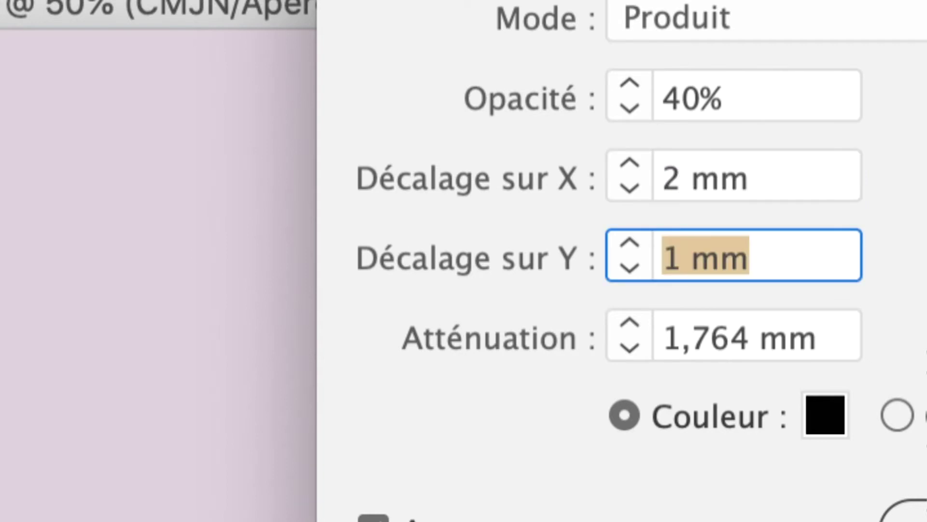
pyautogui.write('4')
pyautogui.press('Tab')
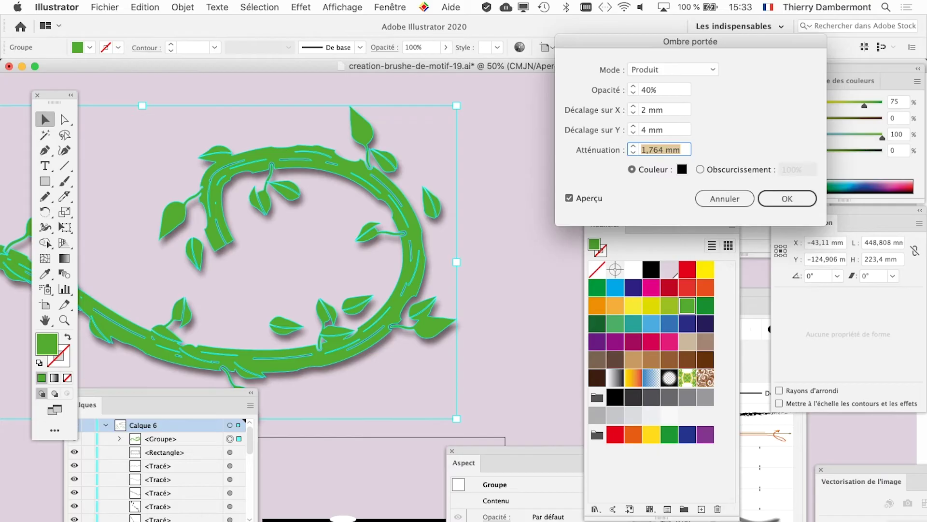
pyautogui.click(569, 198)
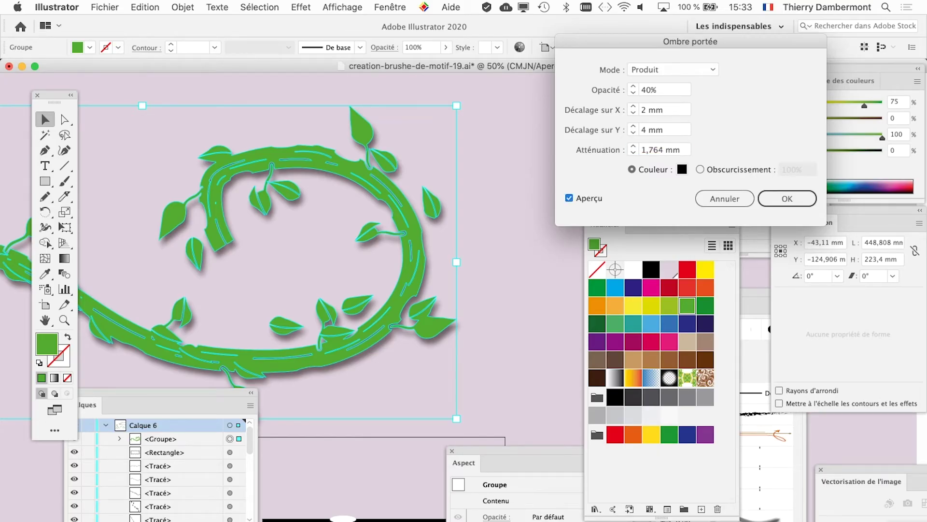
pyautogui.click(569, 198)
pyautogui.click(787, 198)
pyautogui.press('super+shift+a')
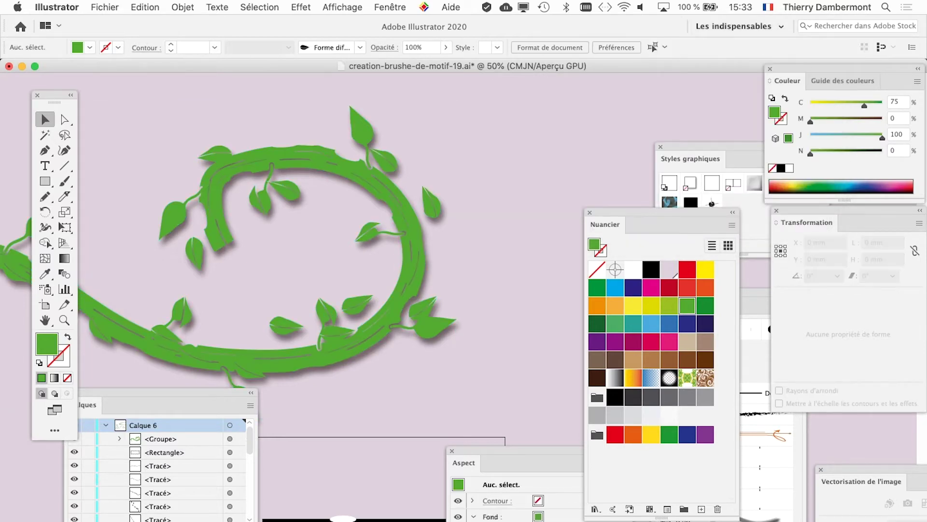
# - Recolour the shadowed vine group, trying yellow before choosing the light orange swatch C=0 M=35 J=85 N=0, and deselect it
pyautogui.press('super+plus')
pyautogui.click(290, 357)
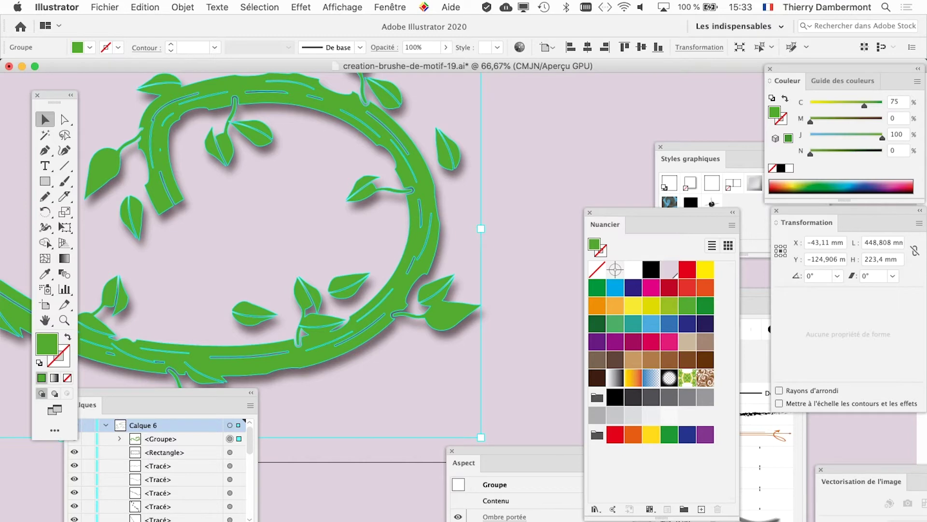
pyautogui.click(651, 306)
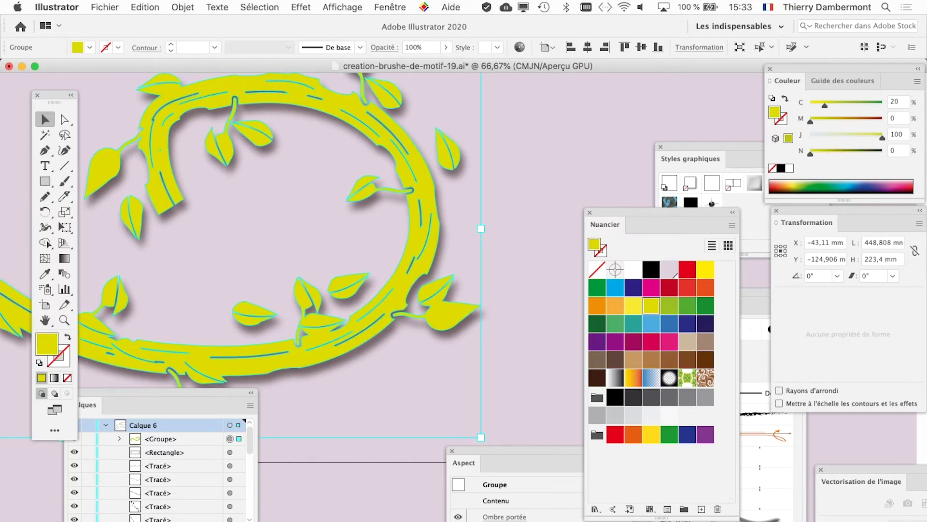
pyautogui.click(615, 305)
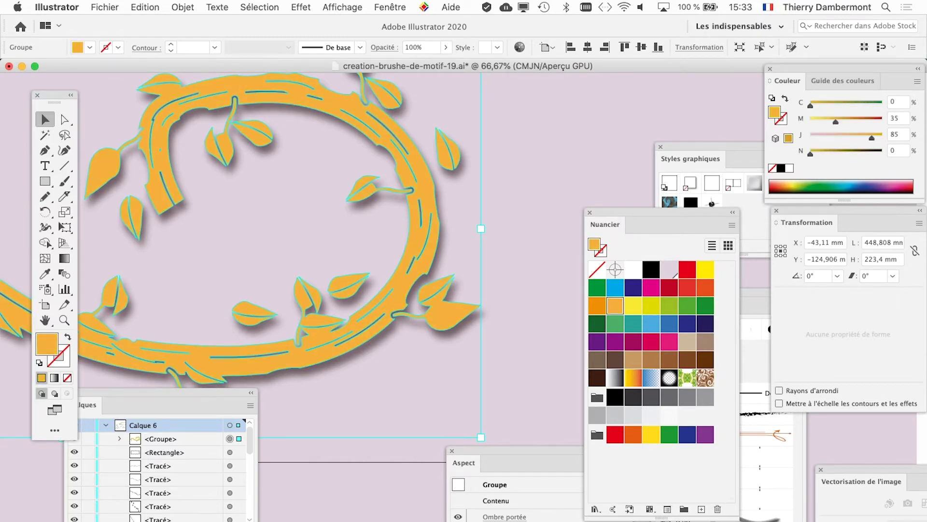
pyautogui.press('super+shift+a')
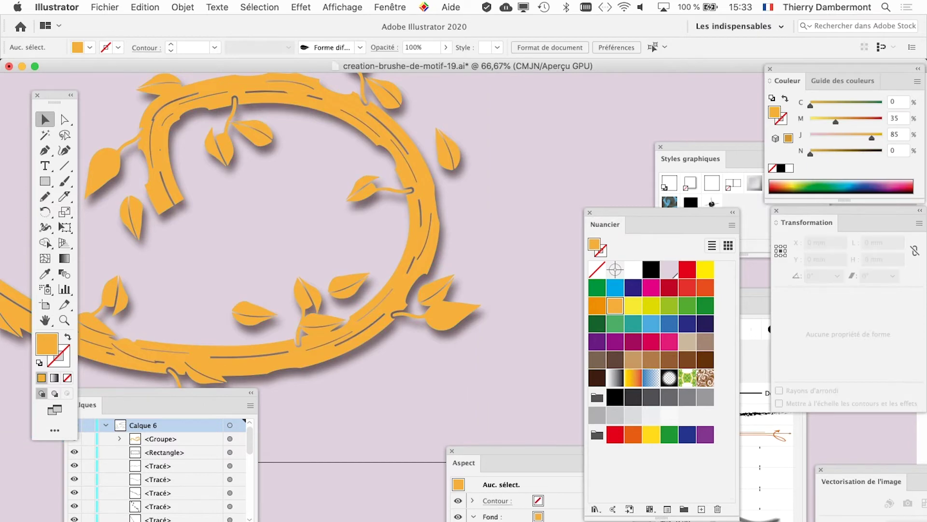
# - Move the Nuancier panel so that it no longer covers the Styles graphiques and Formes panels
pyautogui.scroll(3, 317, 330)
pyautogui.moveTo(659, 212); pyautogui.dragTo(657, 363)
pyautogui.scroll(-3, 439, 310)
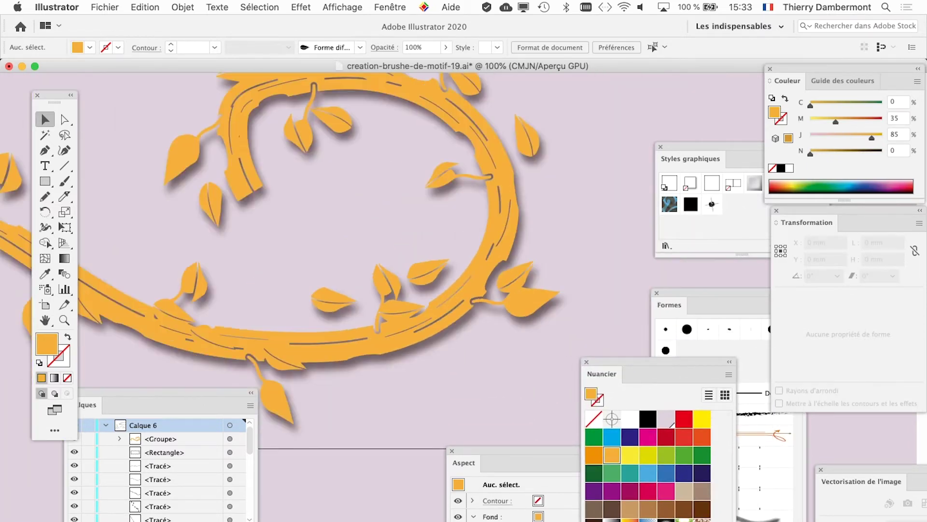
# - Duplicate the orange vine group, placing the copy to the right of the original
pyautogui.press('super+minus')
pyautogui.press('super+minus')
pyautogui.press('super+minus')
pyautogui.press('super+minus')
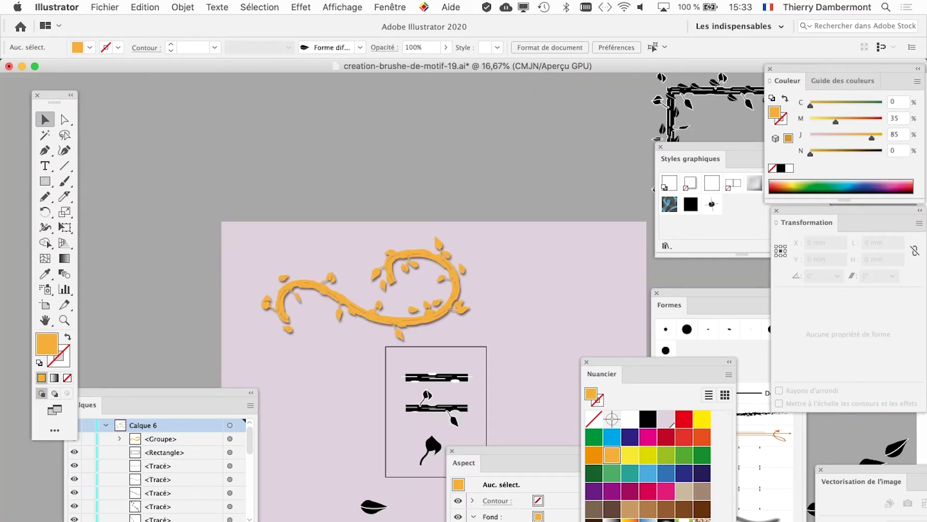
pyautogui.hscroll(5, 434, 299)
pyautogui.scroll(-2, 433, 299)
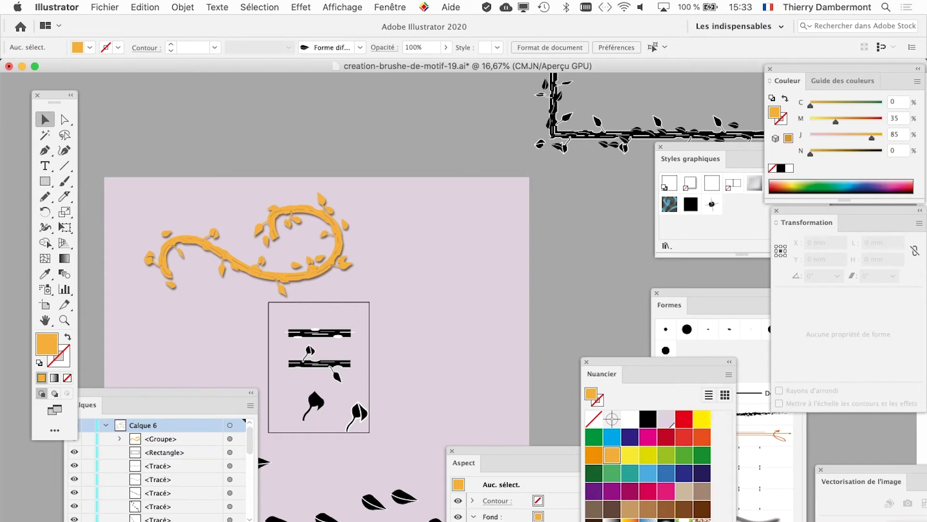
pyautogui.click(336, 229)
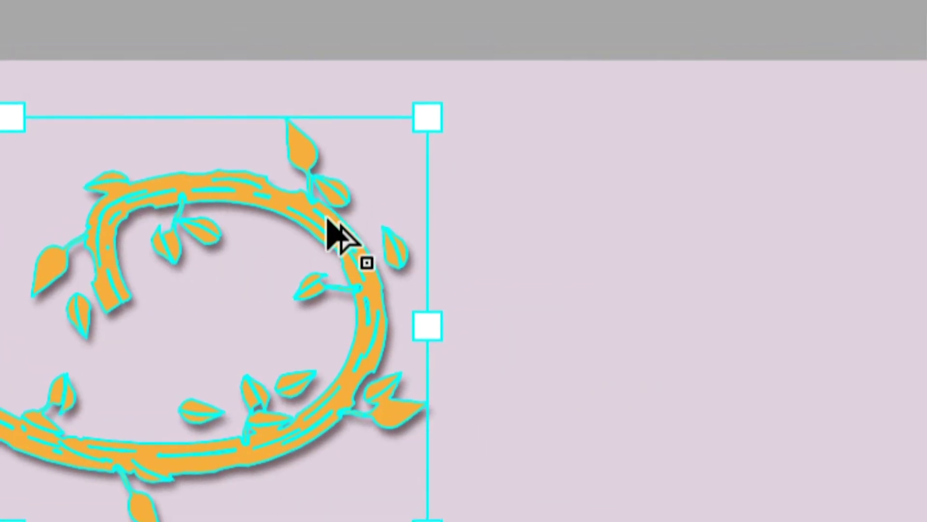
pyautogui.keyDown('alt'); pyautogui.moveTo(327, 224); pyautogui.dragTo(505, 235); pyautogui.keyUp('alt')
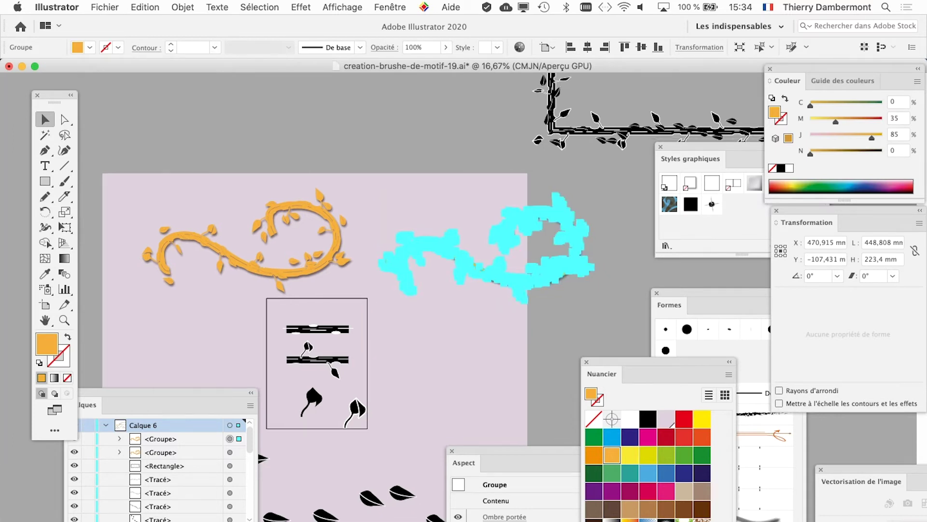
# - Shift the original vine left past the artboard's edge, and place the copy above the framed branch samples
pyautogui.scroll(-5, 309, 261)
pyautogui.moveTo(266, 185); pyautogui.dragTo(109, 198)
pyautogui.click(505, 192)
pyautogui.moveTo(505, 192); pyautogui.dragTo(335, 167)
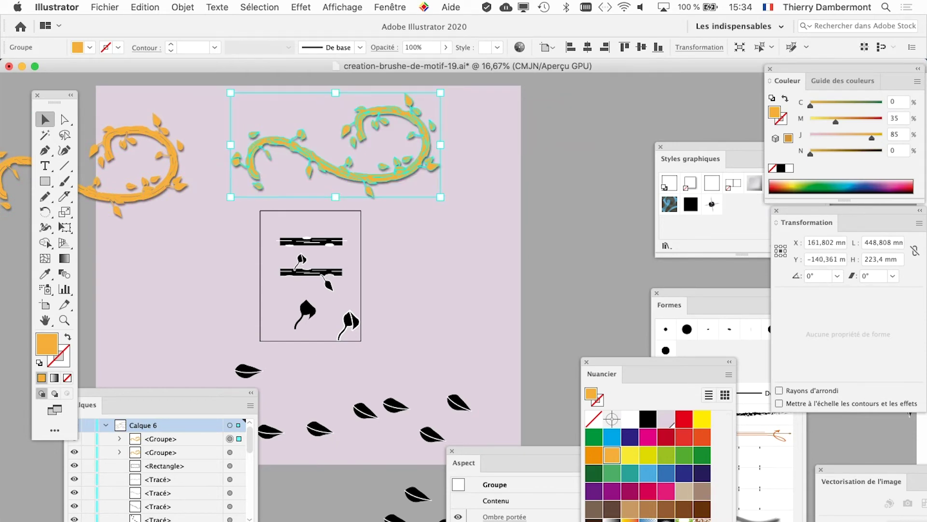
pyautogui.press('super+shift+a')
# - Draw an orange rectangle about 514 by 246 mm that completely covers the copied vine
pyautogui.scroll(3, 295, 147)
pyautogui.moveTo(563, 227); pyautogui.dragTo(506, 301)
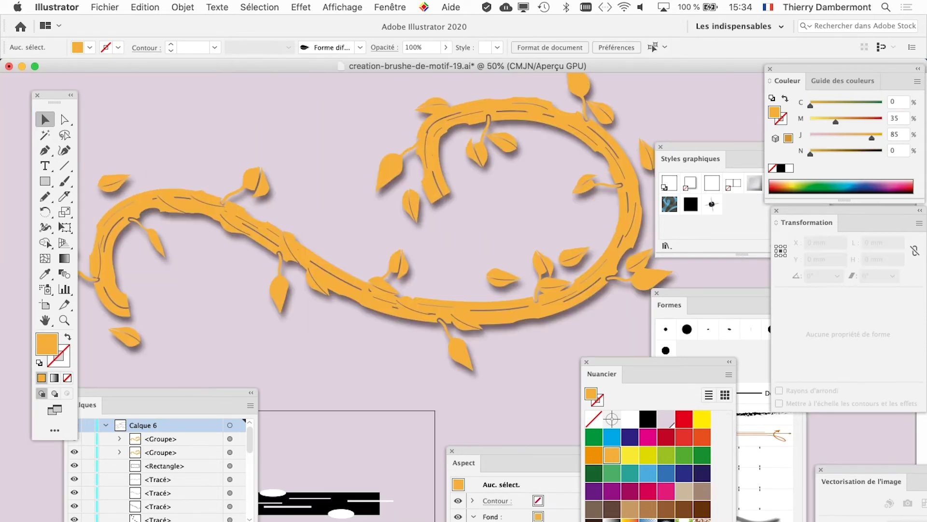
pyautogui.press('super+minus')
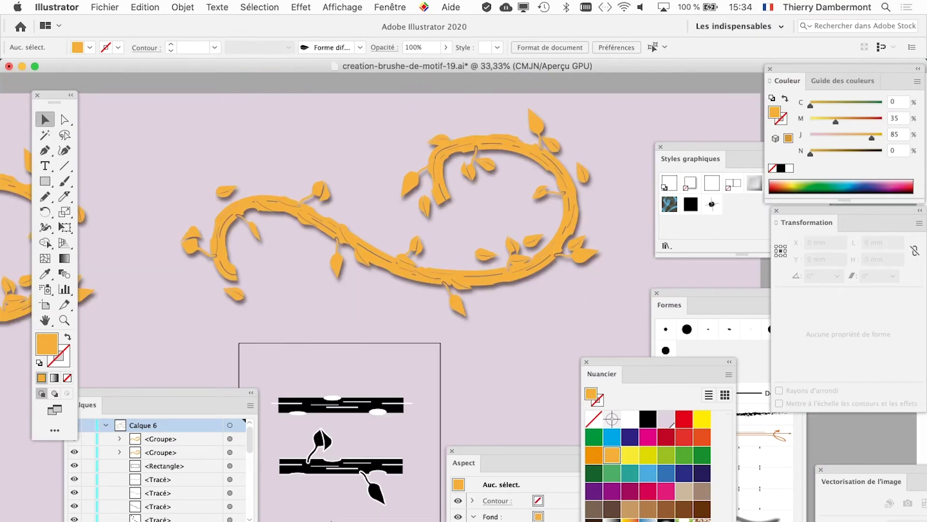
pyautogui.moveTo(54, 95); pyautogui.dragTo(50, 85)
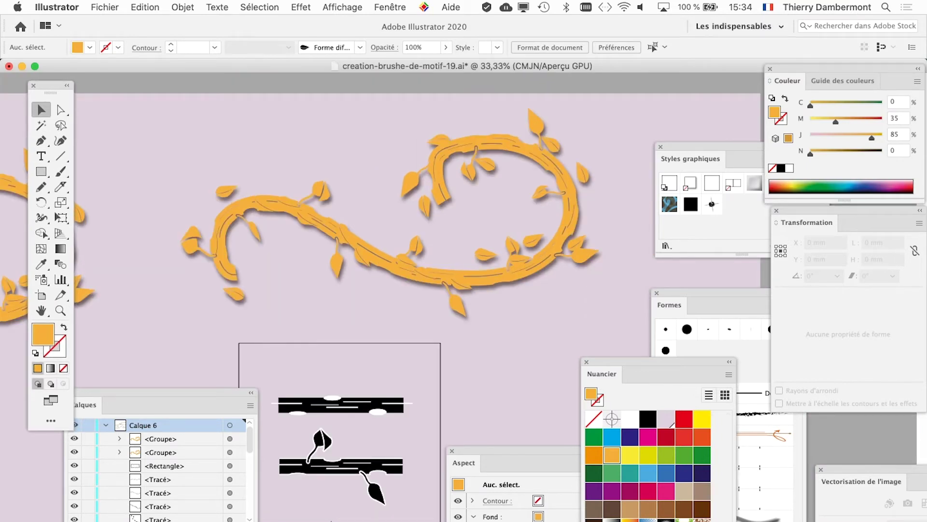
pyautogui.click(41, 171)
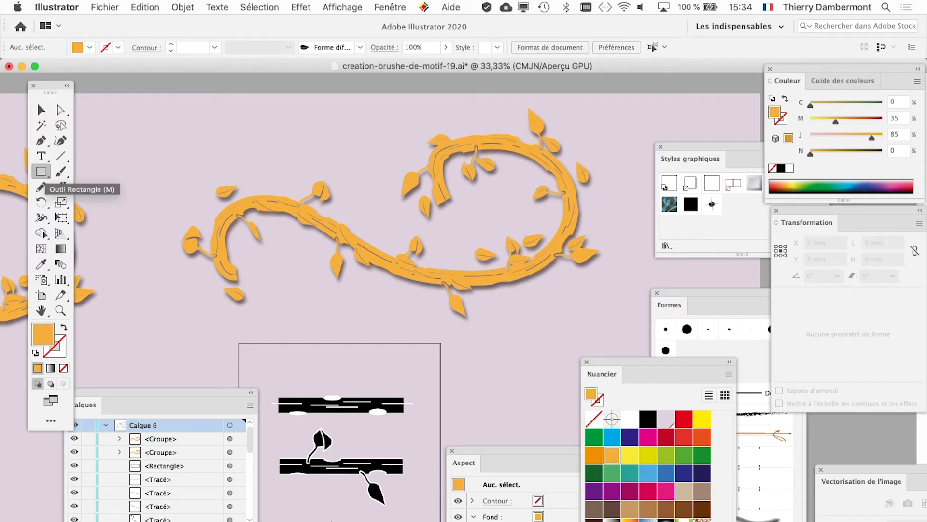
pyautogui.moveTo(147, 101); pyautogui.dragTo(627, 331)
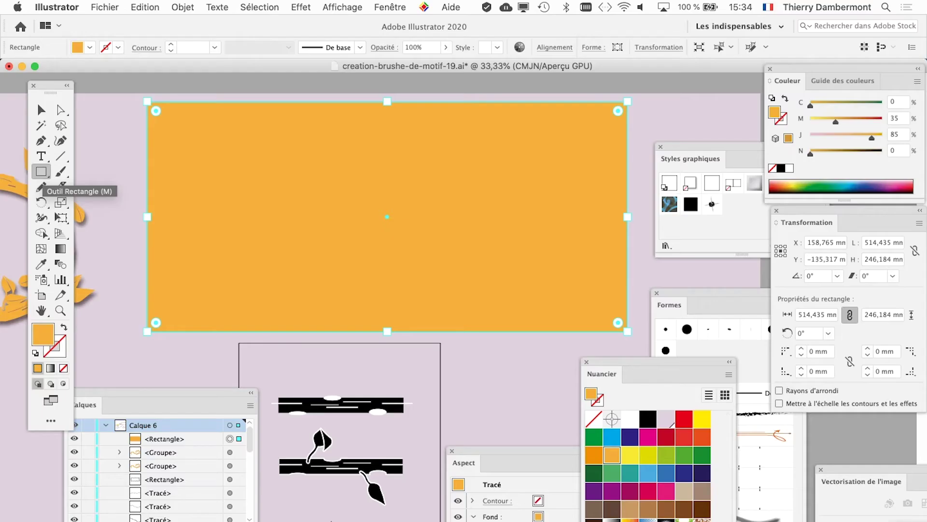
# - Select the orange rectangle together with the vine copy and combine them into a compound path (Tracé transparent)
pyautogui.click(41, 109)
pyautogui.moveTo(127, 106); pyautogui.dragTo(173, 126)
pyautogui.moveTo(594, 294); pyautogui.dragTo(595, 295)
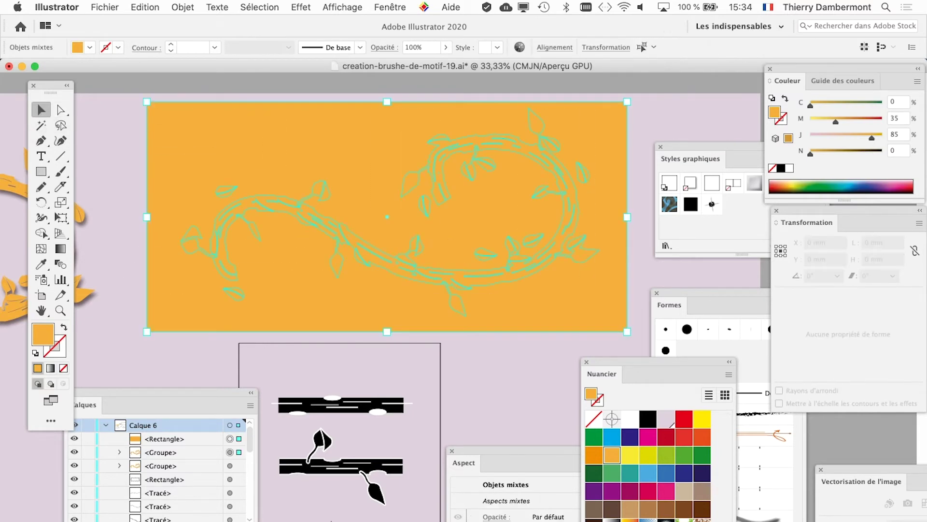
pyautogui.moveTo(132, 115); pyautogui.dragTo(369, 266)
pyautogui.moveTo(627, 298); pyautogui.dragTo(627, 298)
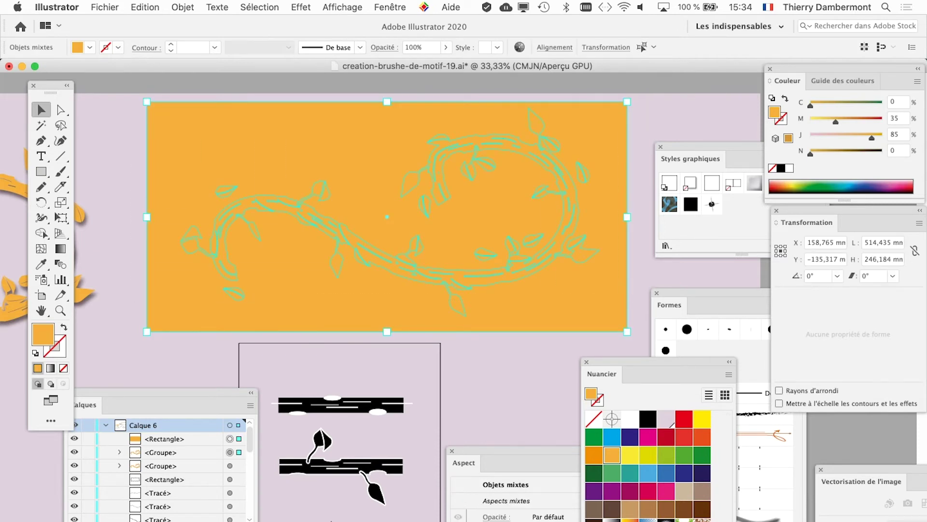
pyautogui.click(183, 7)
pyautogui.moveTo(271, 425)
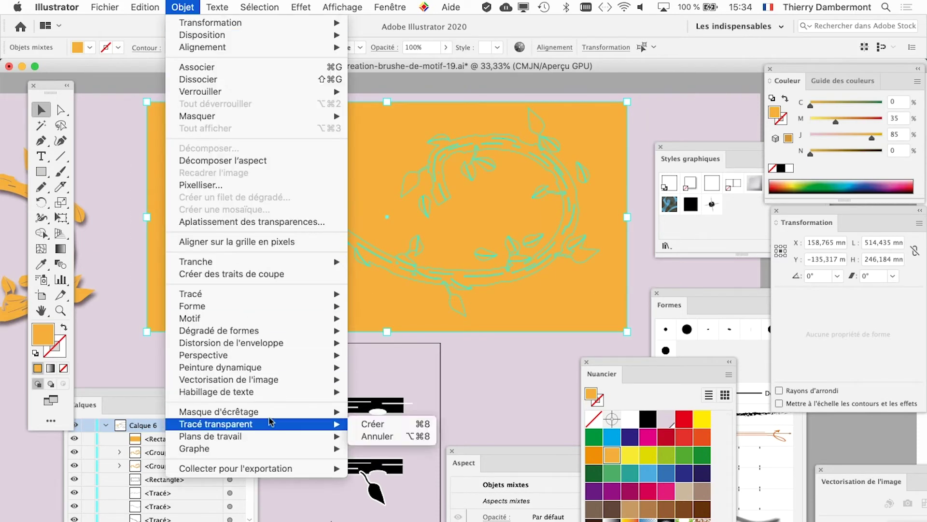
pyautogui.click(368, 424)
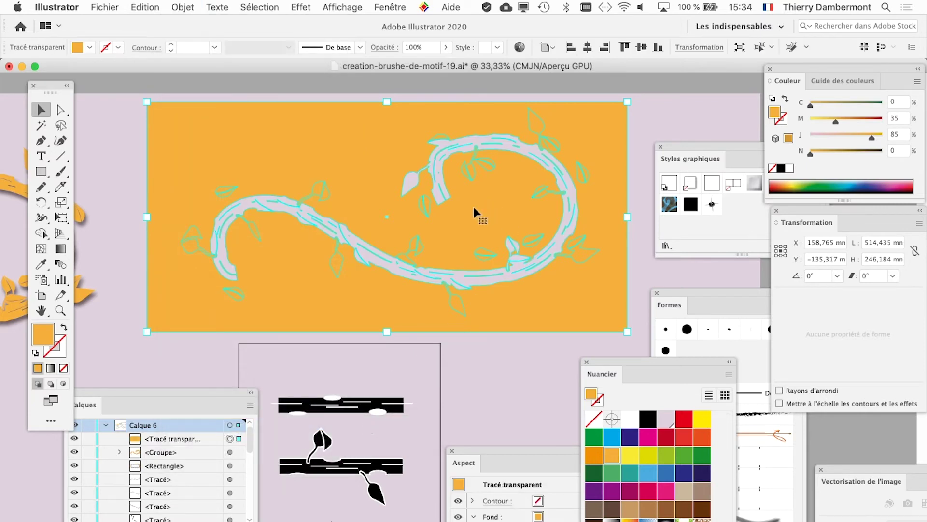
# - Apply a drop shadow to the compound path in Produit mode: 40% opacity, 2 mm X offset, 4 mm Y offset, 1,764 mm blur
pyautogui.scroll(3, 388, 250)
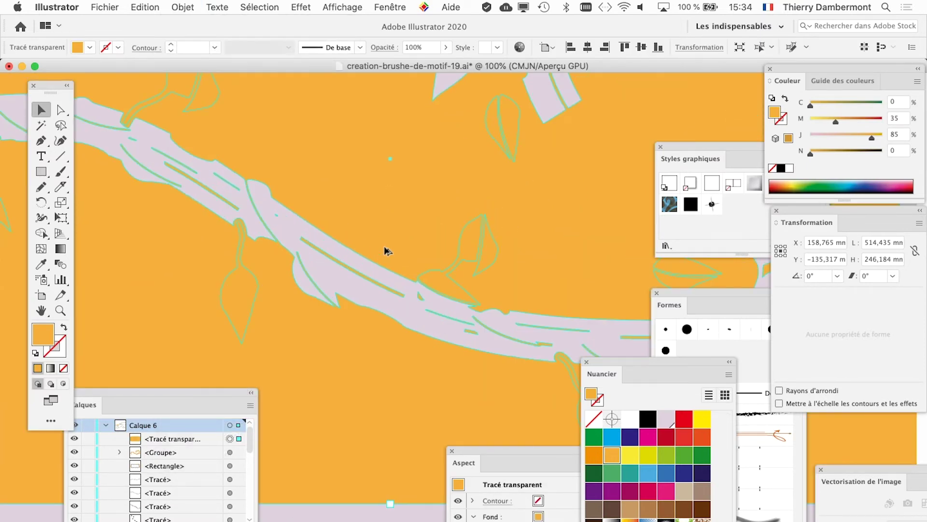
pyautogui.scroll(-3, 387, 250)
pyautogui.click(306, 7)
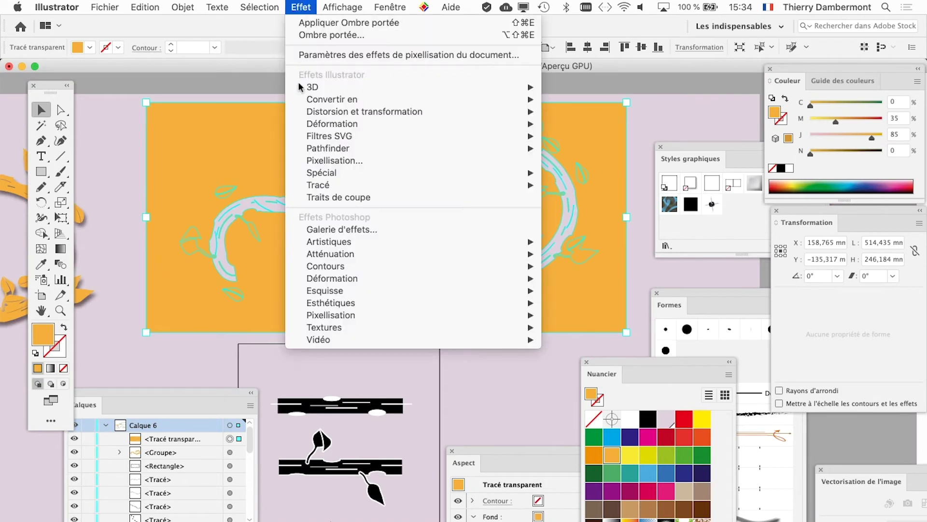
pyautogui.moveTo(331, 174)
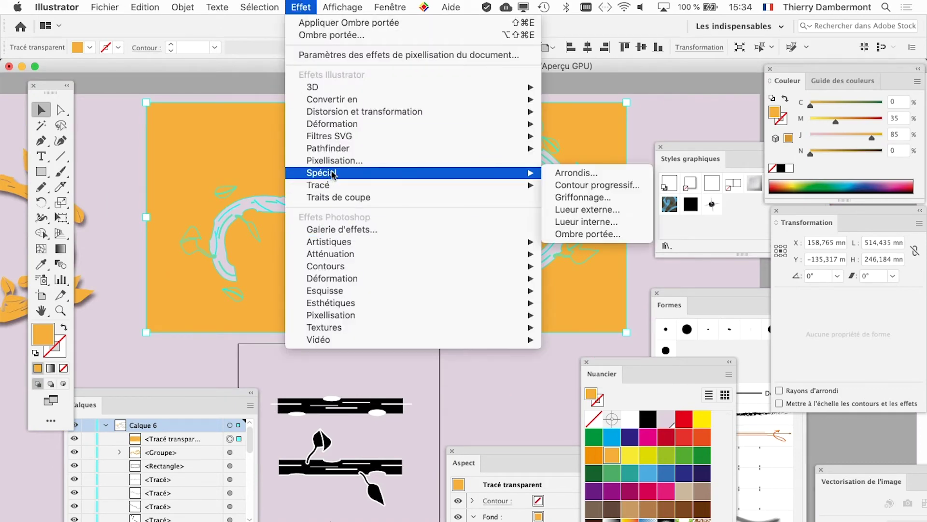
pyautogui.click(618, 234)
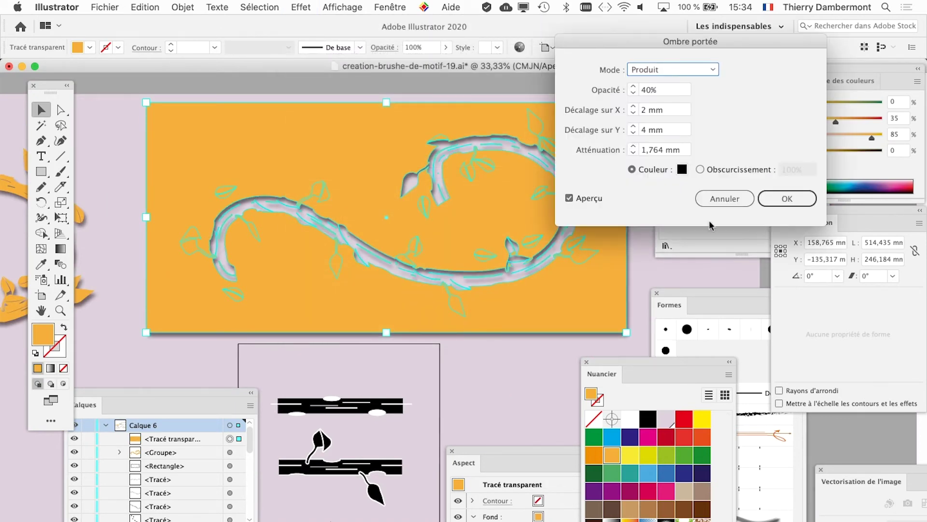
pyautogui.click(785, 199)
pyautogui.click(533, 353)
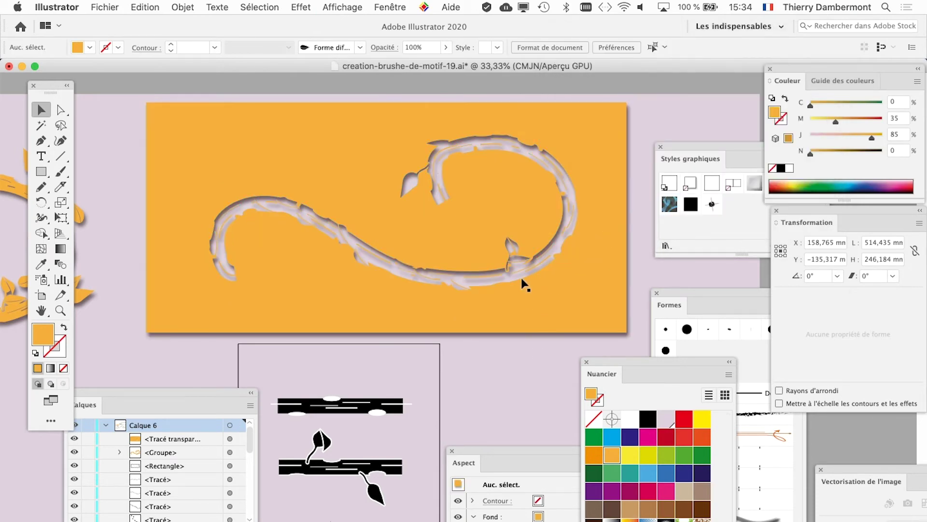
# - Examine the drop shadow up close along the edges, leaves and upper curve of the vine cut-out
pyautogui.scroll(5, 517, 263)
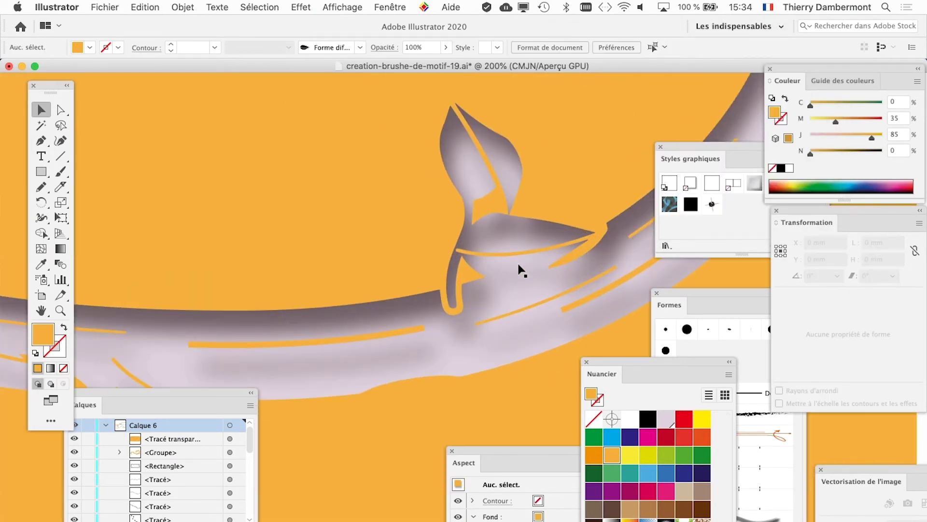
pyautogui.press('space')
pyautogui.moveTo(520, 205); pyautogui.dragTo(392, 401)
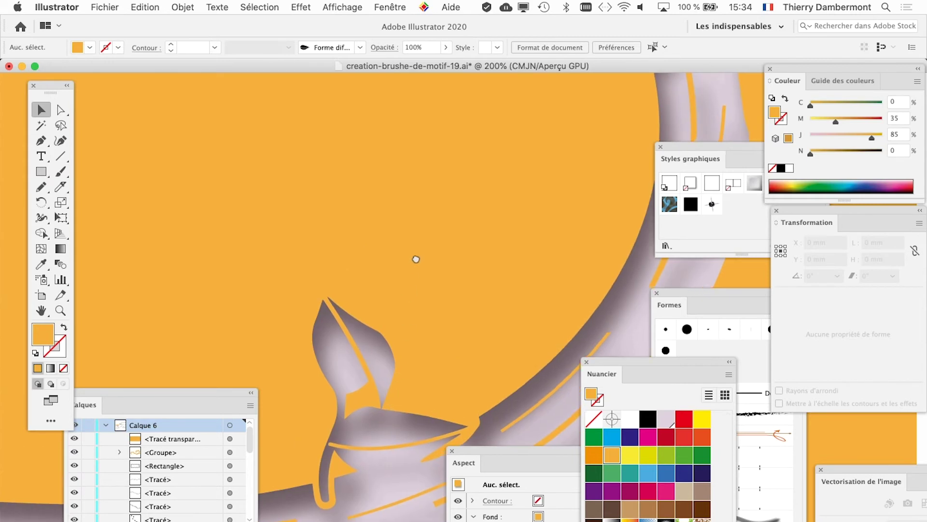
pyautogui.moveTo(416, 259); pyautogui.dragTo(388, 451)
pyautogui.moveTo(439, 270); pyautogui.dragTo(416, 395)
pyautogui.moveTo(405, 224); pyautogui.dragTo(582, 365)
pyautogui.moveTo(359, 263); pyautogui.dragTo(671, 212)
pyautogui.scroll(-4, 384, 294)
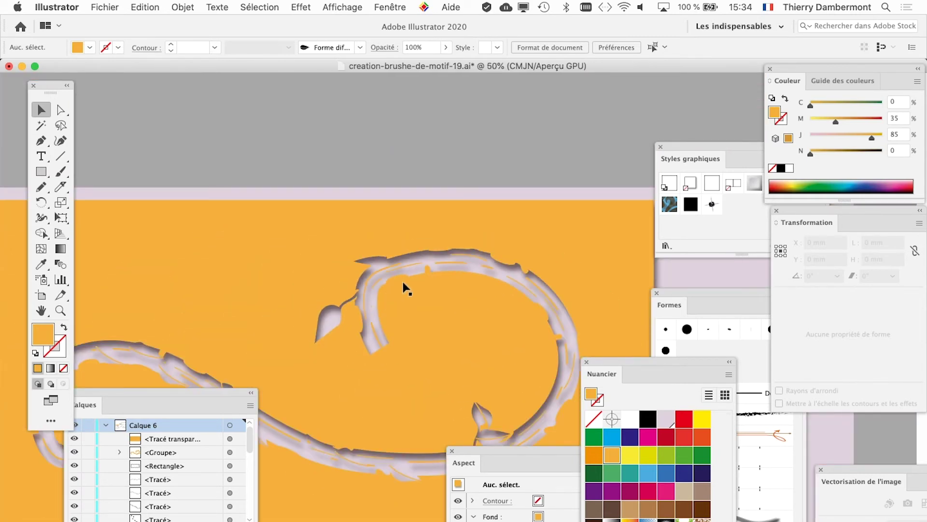
# - Select the orange compound path and rearrange the Nuancier and Aspect panels so its appearance attributes are fully accessible
pyautogui.click(399, 221)
pyautogui.moveTo(385, 230); pyautogui.dragTo(216, 120)
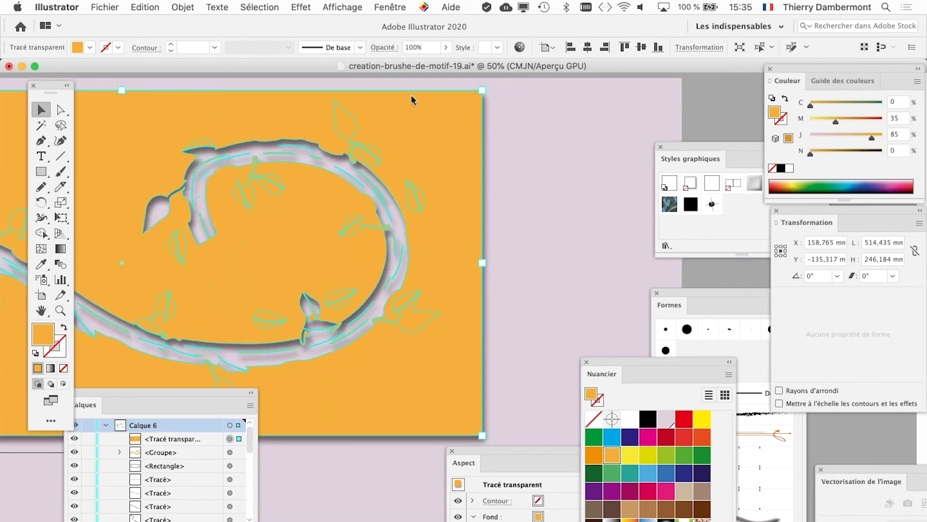
pyautogui.click(301, 7)
pyautogui.click(586, 184)
pyautogui.moveTo(622, 360); pyautogui.dragTo(283, 509)
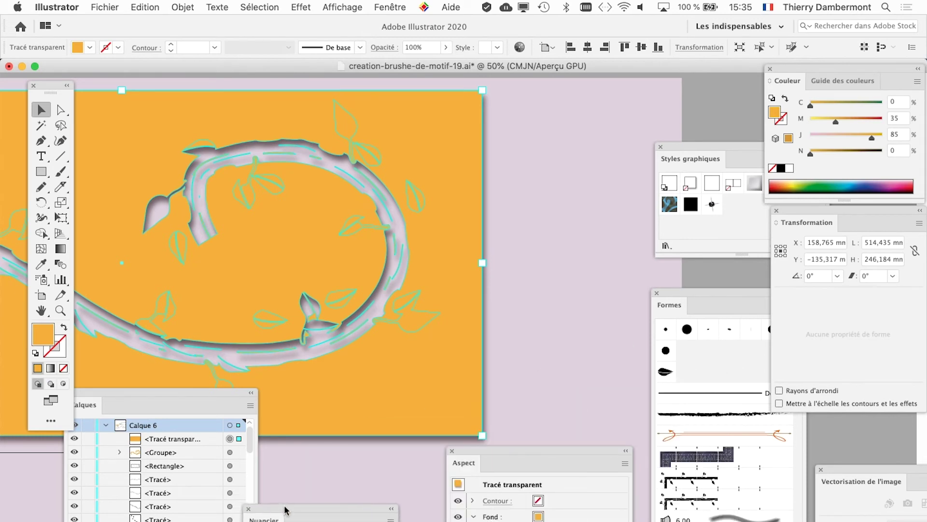
pyautogui.moveTo(471, 451); pyautogui.dragTo(485, 128)
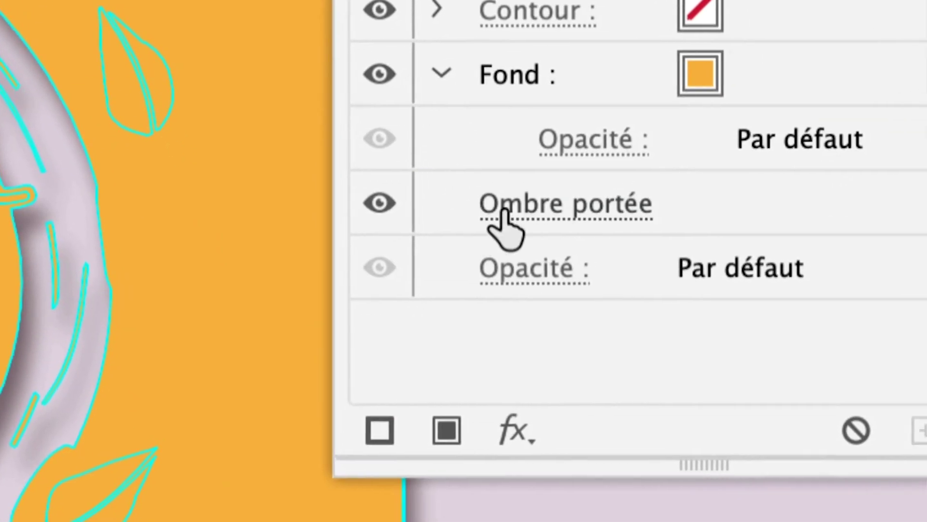
# - Edit the compound path's existing Ombre portée effect, setting the X offset to 1 mm and the Y offset to 2 mm, and deselect it
pyautogui.click(511, 213)
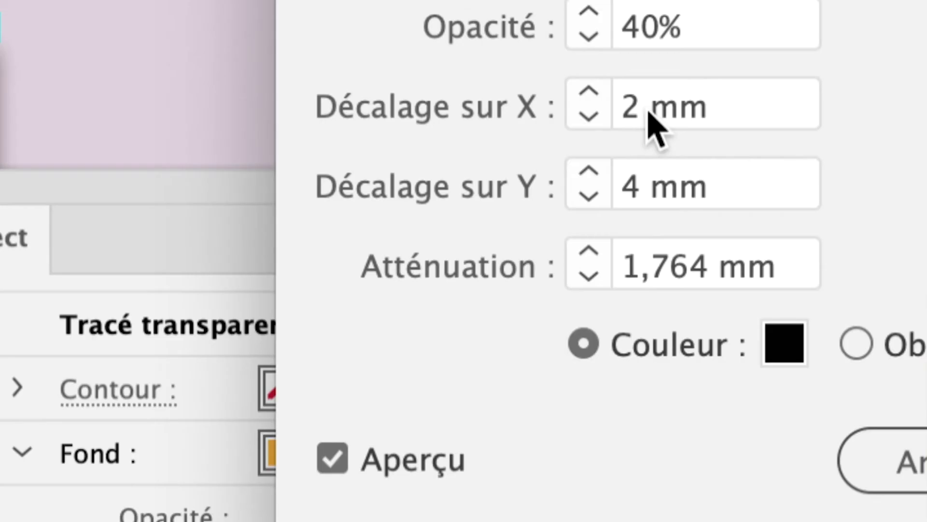
pyautogui.doubleClick(647, 109)
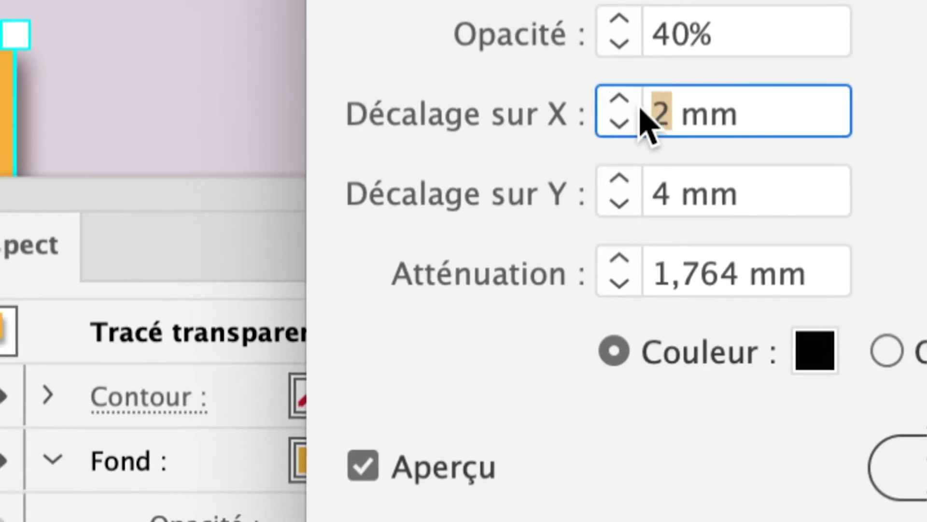
pyautogui.write('1')
pyautogui.press('Tab')
pyautogui.write('2')
pyautogui.press('Tab')
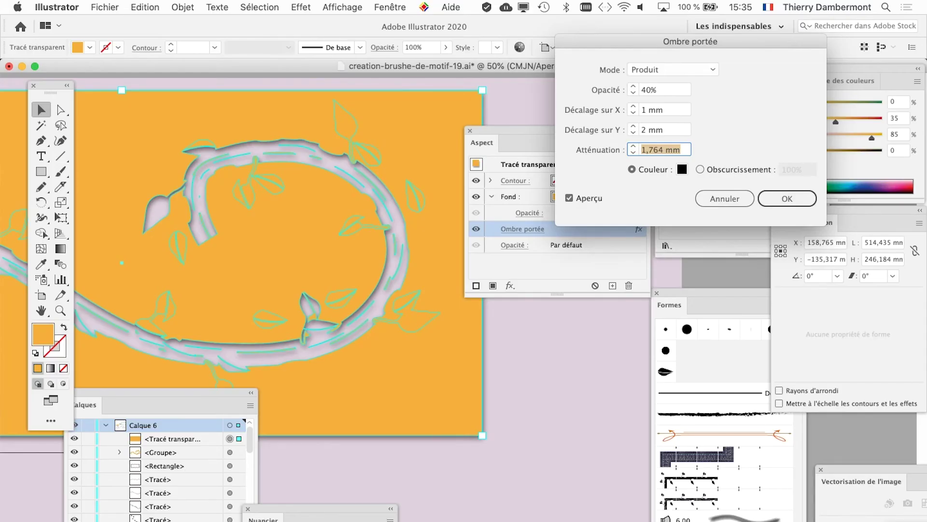
pyautogui.press('Return')
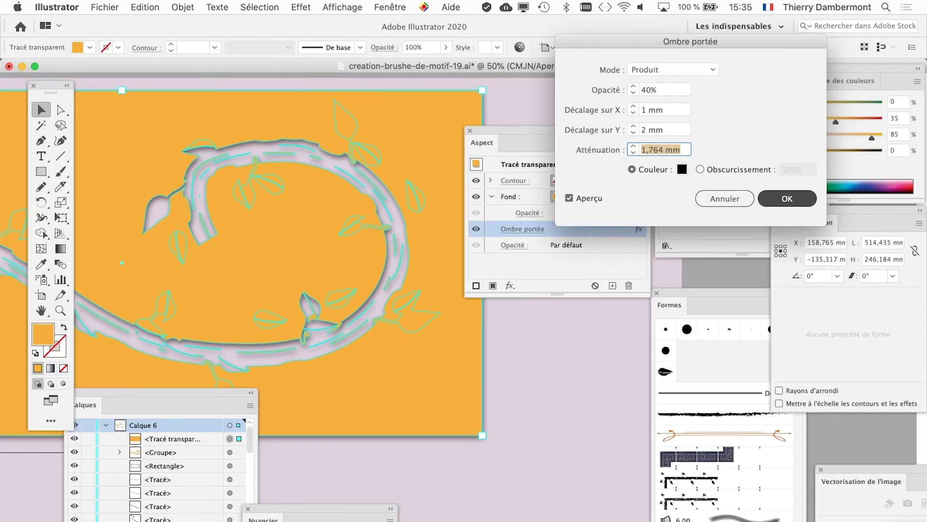
pyautogui.press('super+shift+a')
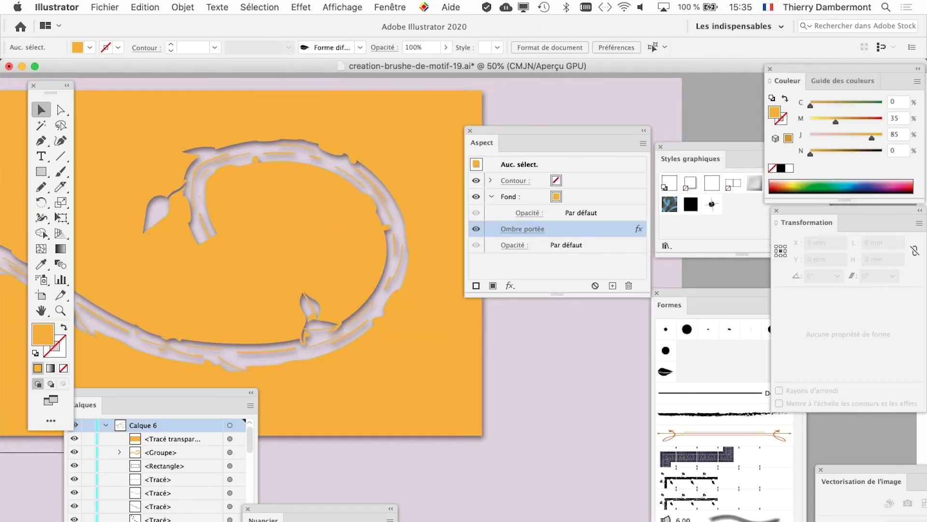
# - Move the Aspect panel clear of the artwork and examine the adjusted shadow inside the vine cut-out at several magnifications
pyautogui.moveTo(555, 130); pyautogui.dragTo(669, 126)
pyautogui.press('super+plus')
pyautogui.press('super+plus')
pyautogui.press('super+plus')
pyautogui.press('super+plus')
pyautogui.press('super+plus')
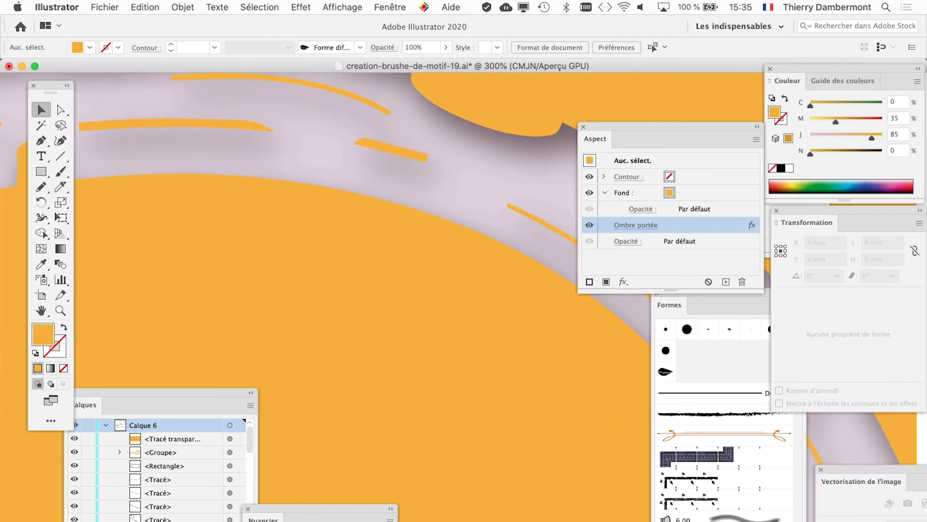
pyautogui.scroll(-5, 380, 276)
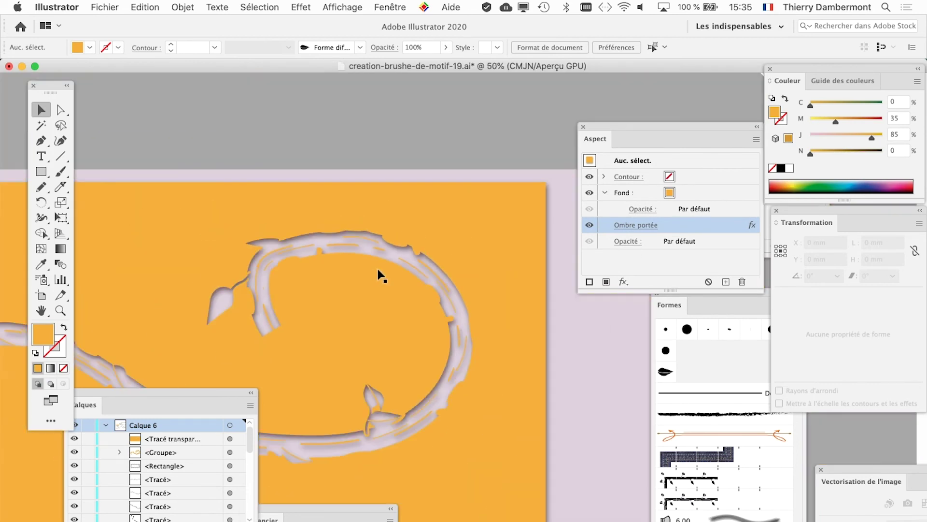
pyautogui.moveTo(327, 195); pyautogui.dragTo(284, 122)
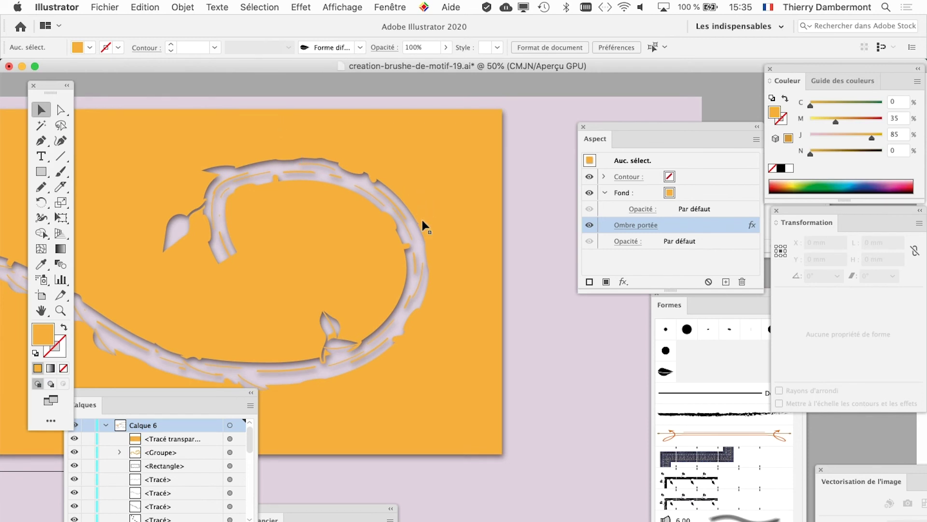
pyautogui.scroll(2, 288, 198)
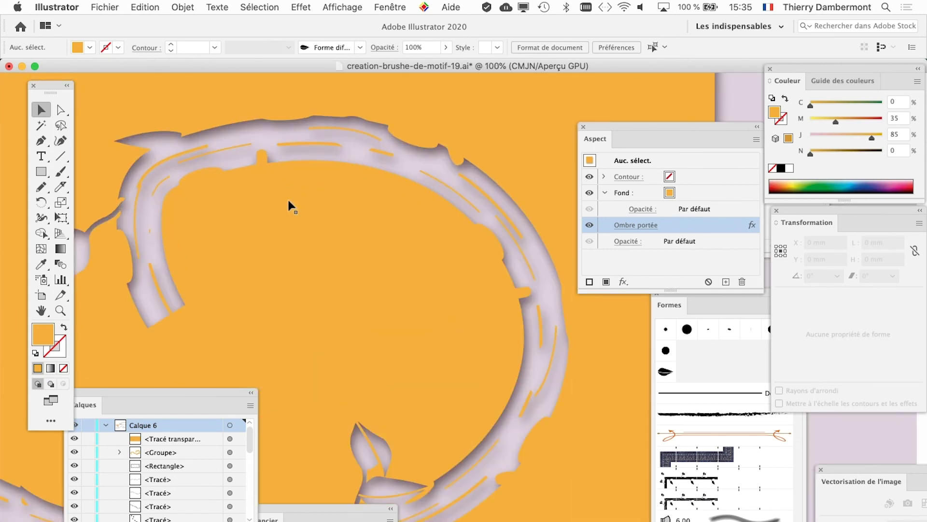
pyautogui.scroll(-1, 288, 198)
pyautogui.scroll(-1, 289, 201)
# - Examine the leaves and branch paths of the cut-out in outline display (Tracés) and return to the coloured preview
pyautogui.click(389, 7)
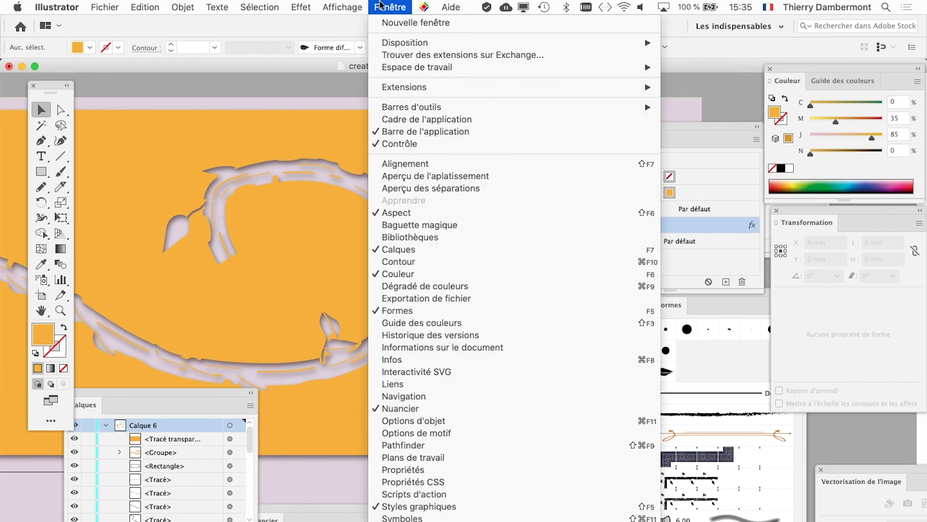
pyautogui.moveTo(320, 4)
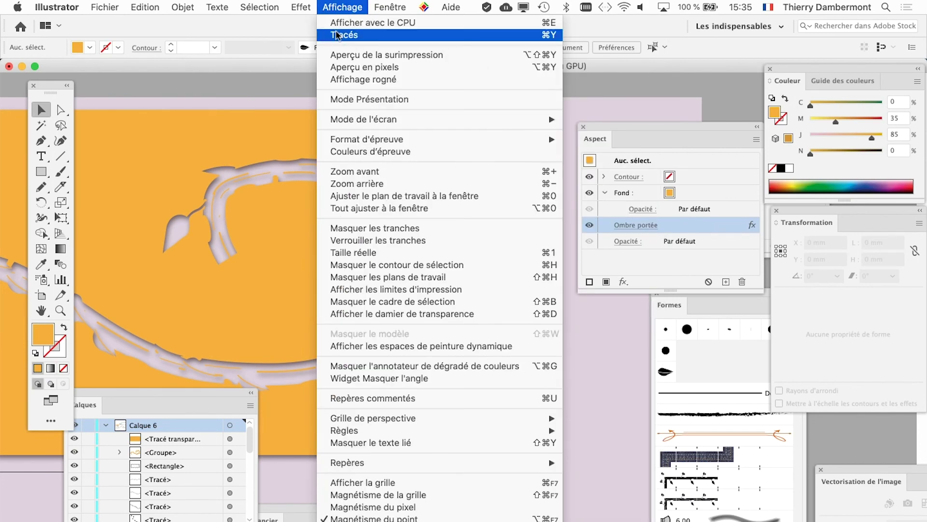
pyautogui.click(634, 105)
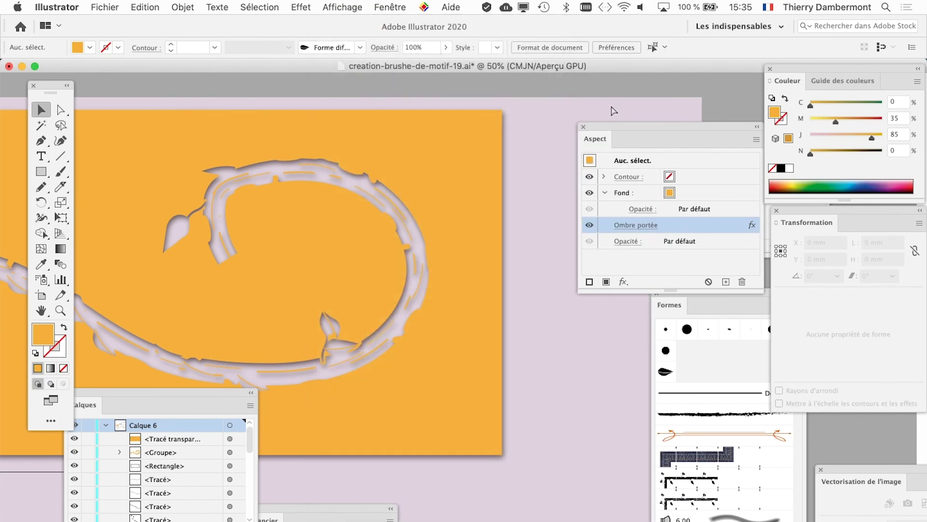
pyautogui.press('super+y')
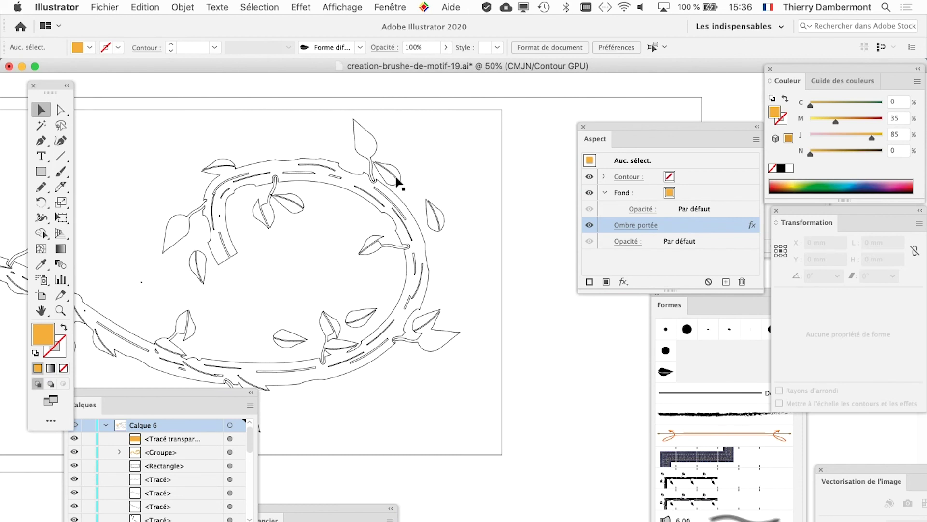
pyautogui.scroll(2, 389, 169)
pyautogui.scroll(-2, 437, 172)
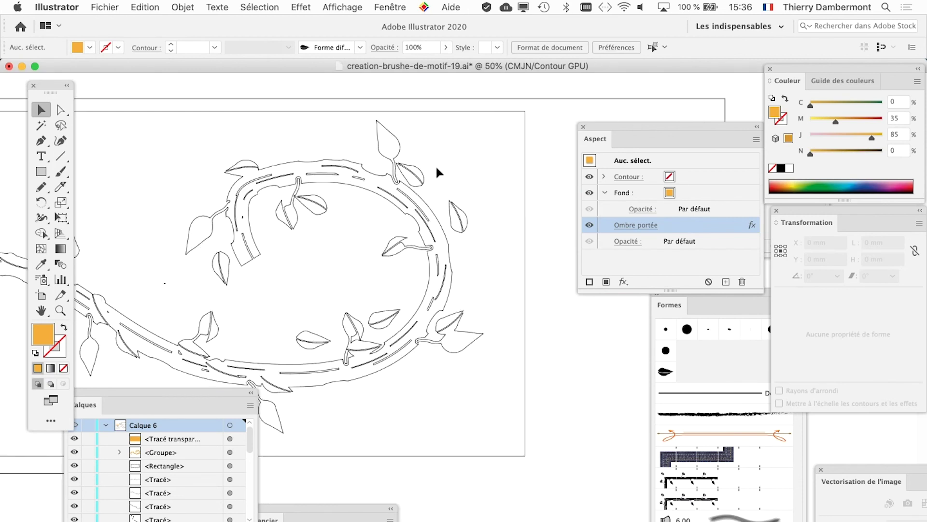
pyautogui.press('super+y')
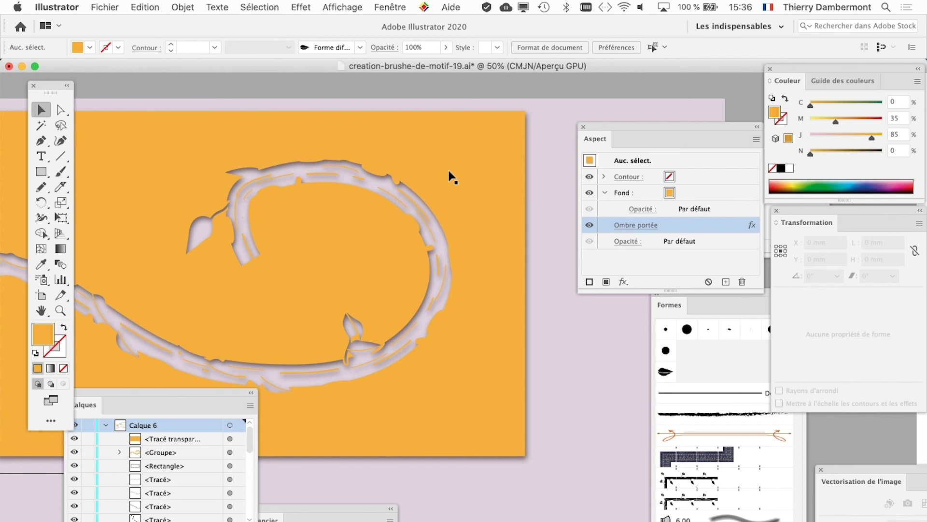
# - Save the document as a new version named creation-brushe-de-motif-20.ai in the suite brushes de motifs folder
pyautogui.click(104, 7)
pyautogui.click(155, 102)
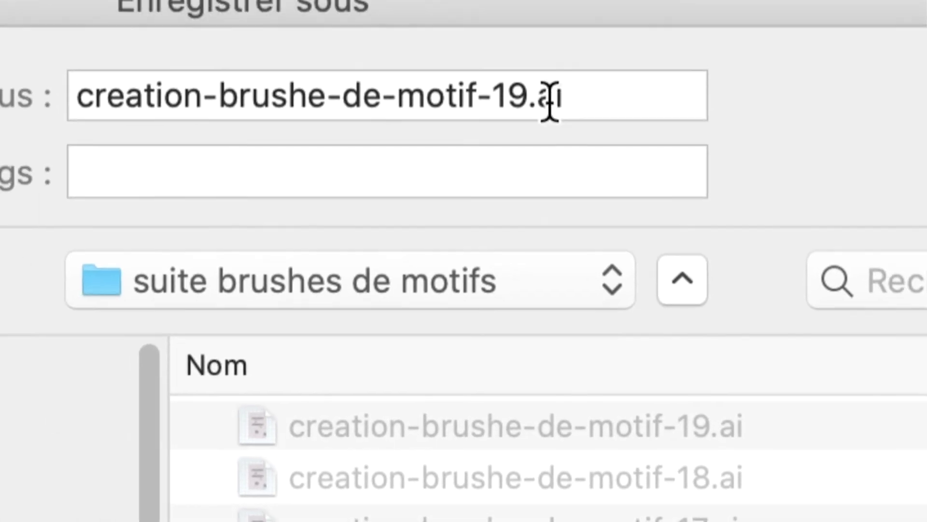
pyautogui.click(530, 97)
pyautogui.moveTo(530, 97); pyautogui.dragTo(500, 98)
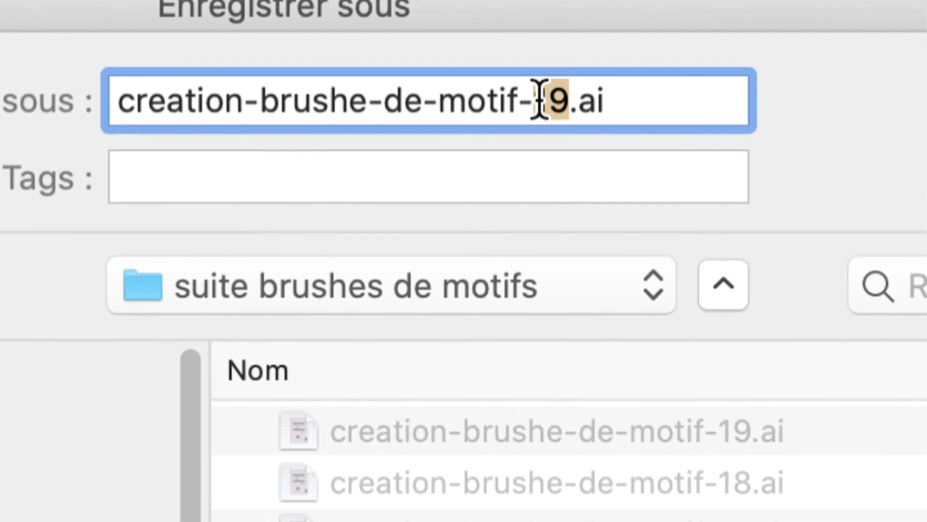
pyautogui.write('20')
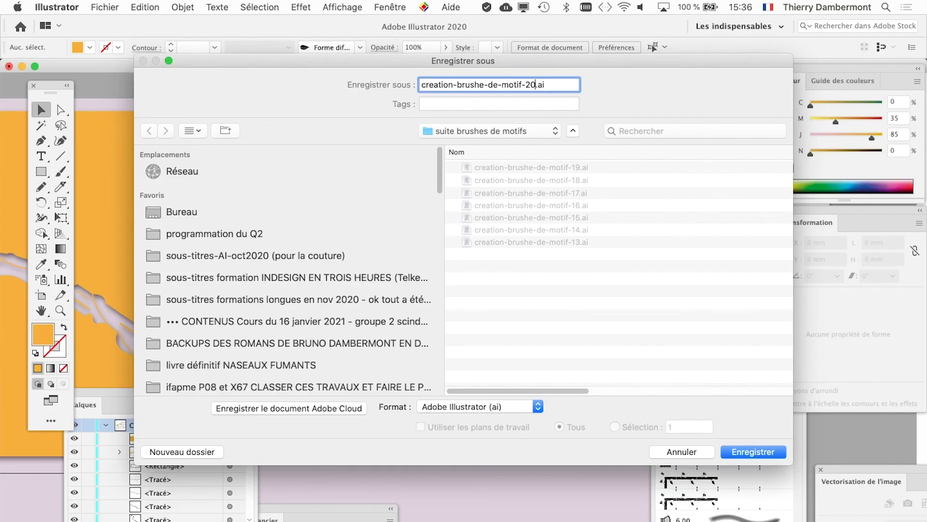
pyautogui.press('Return')
pyautogui.press('Return')
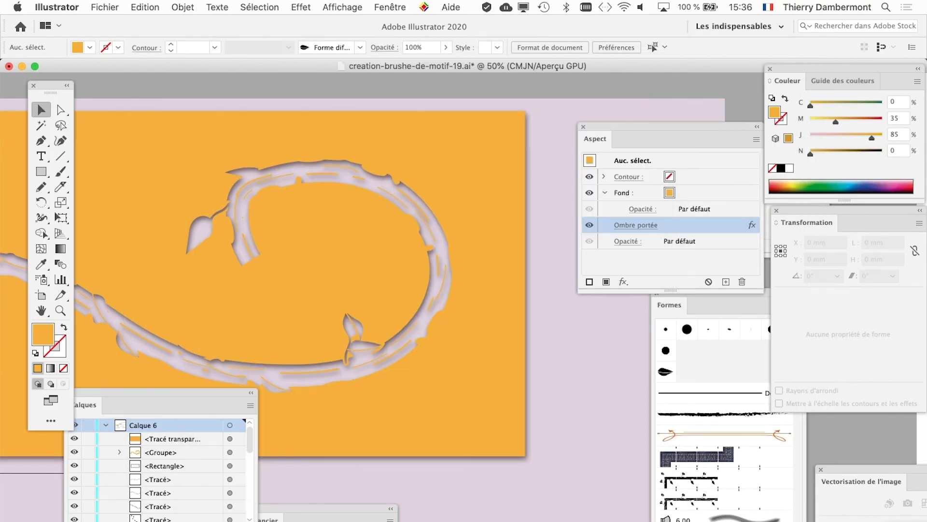